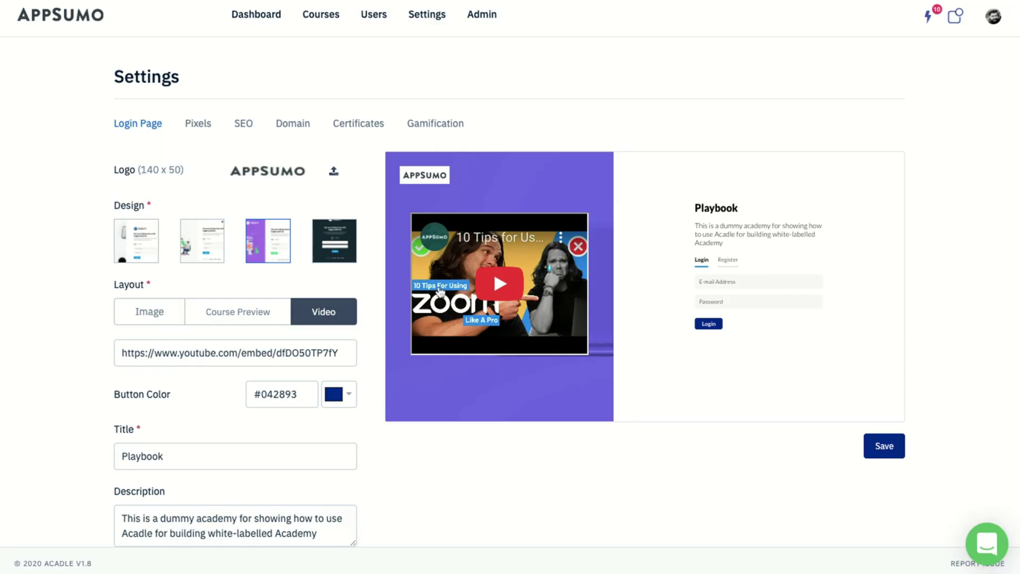
Switch the login page to the Course Preview layout featuring Course 1 and This is course 2
click(149, 312)
click(238, 312)
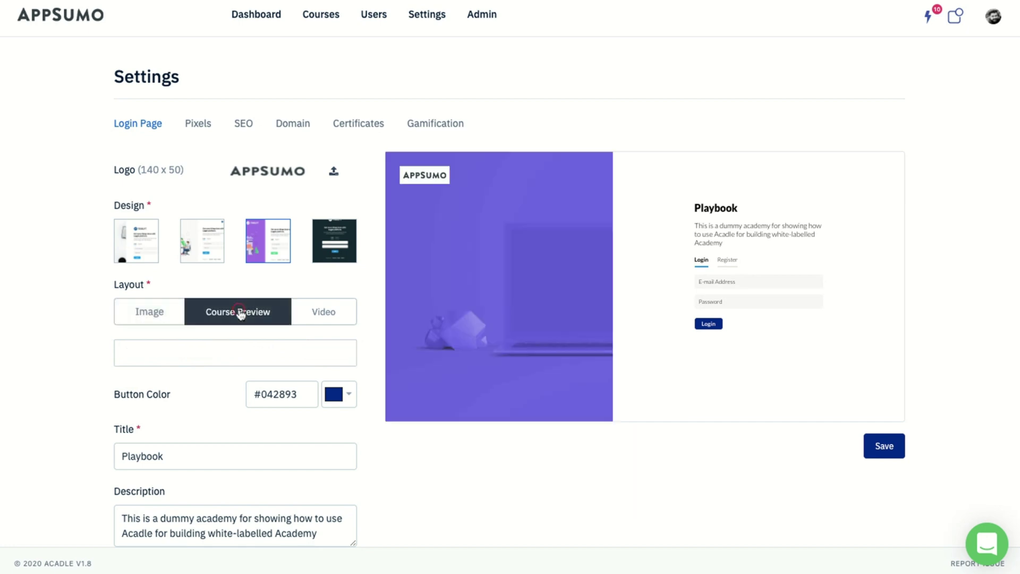
click(230, 349)
click(211, 380)
click(242, 363)
click(229, 408)
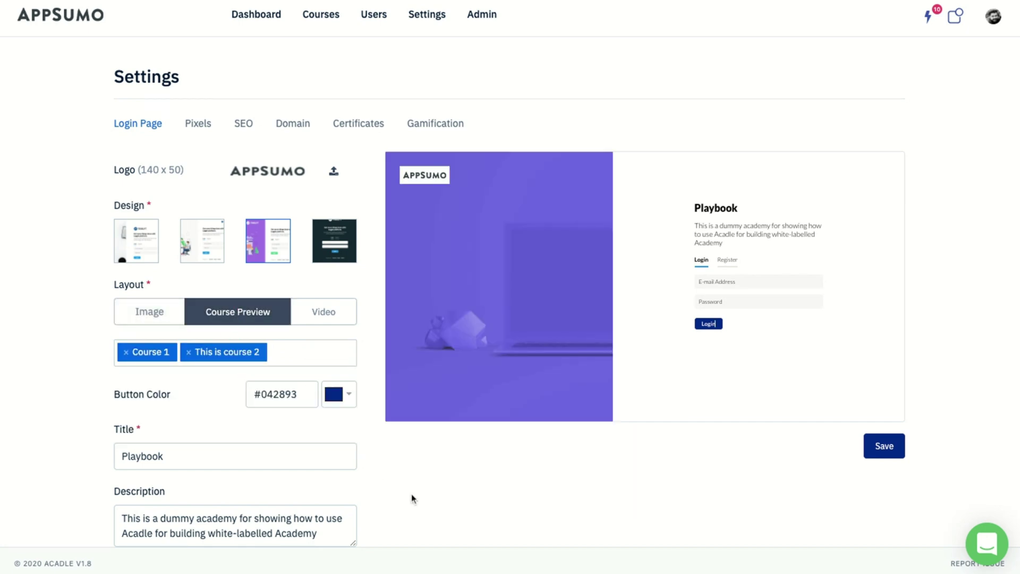
click(336, 397)
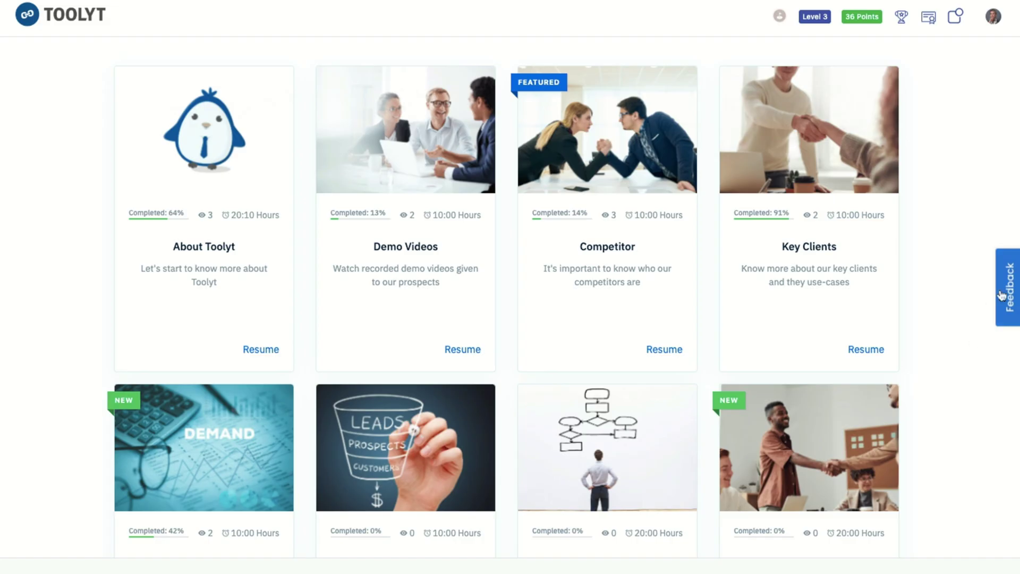
Bring up the Feedback menu from the learner dashboard's right edge
click(1011, 277)
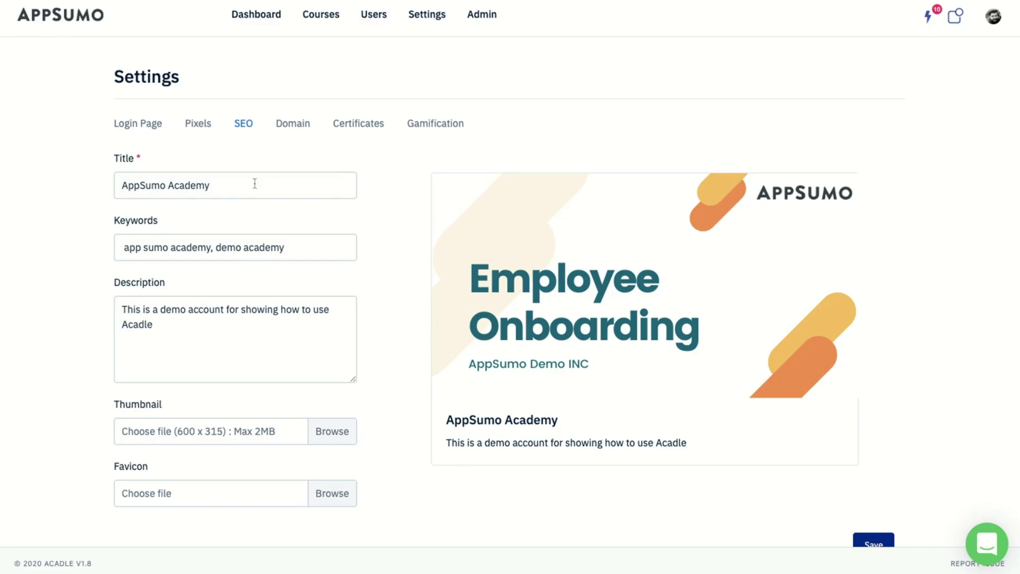
Set the SEO title to 'AppSumo Academy Title' and check the Twitter and LinkedIn previews
click(254, 184)
text(T)
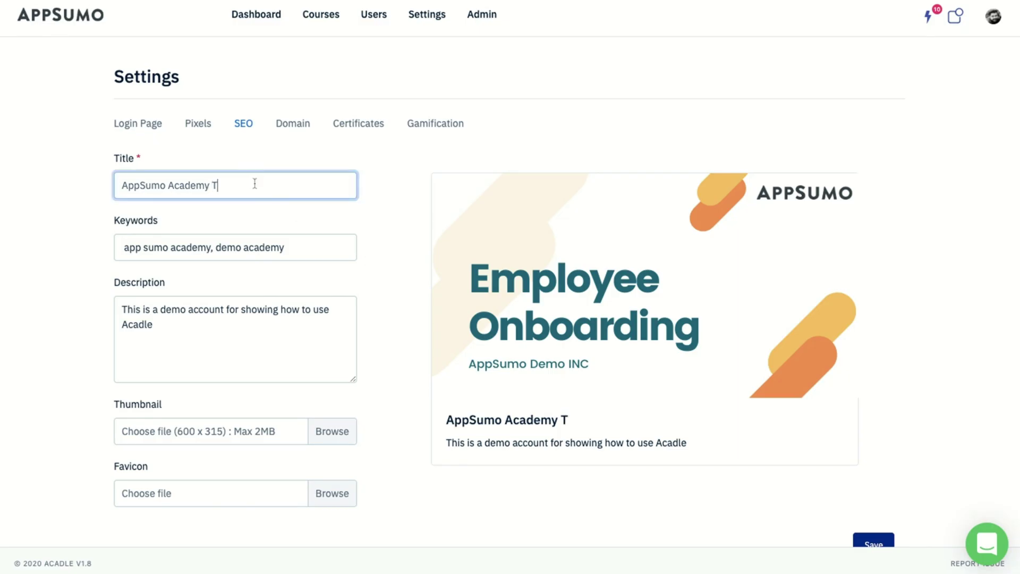
text(itle)
click(299, 246)
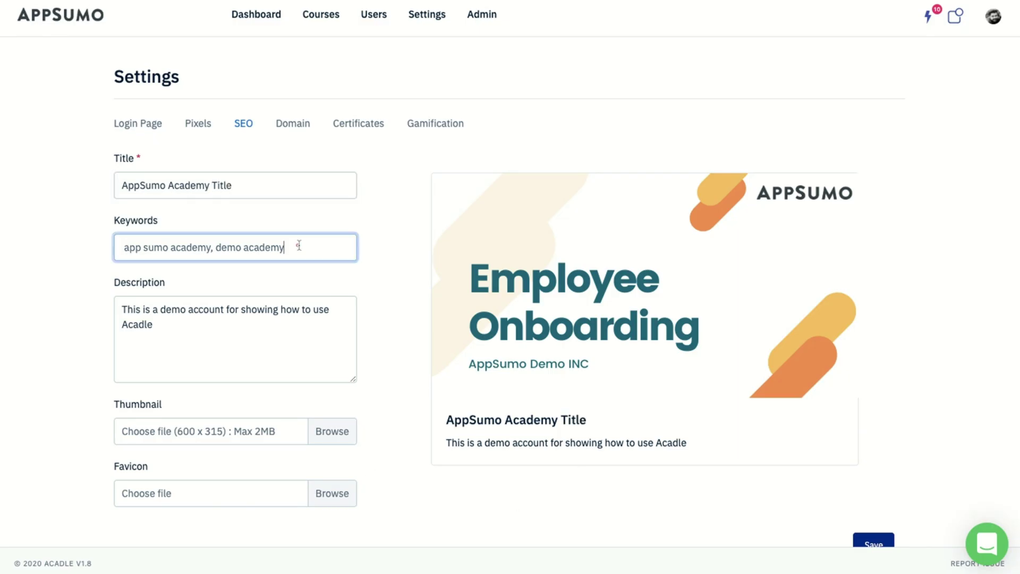
click(266, 331)
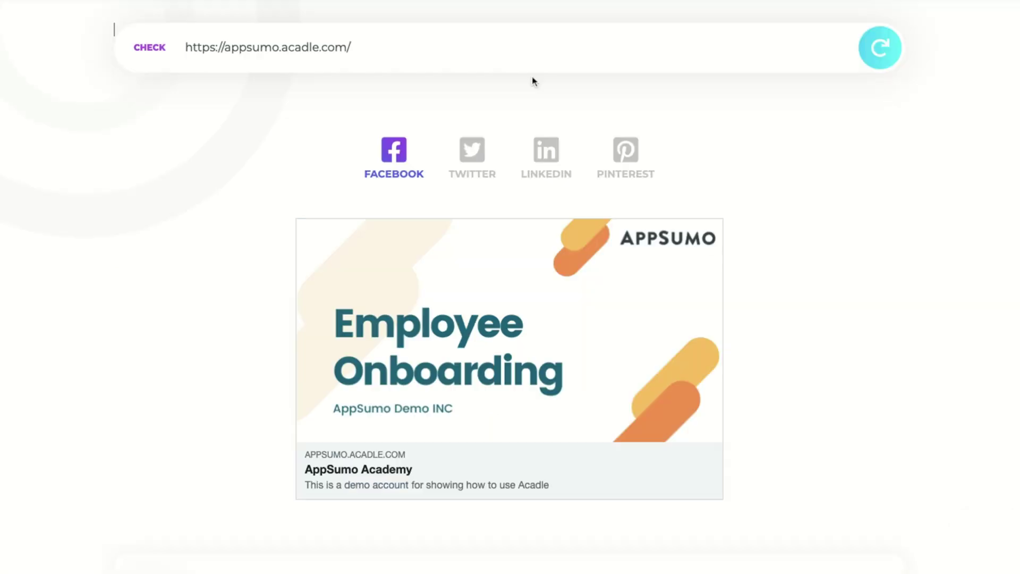
click(469, 154)
click(546, 151)
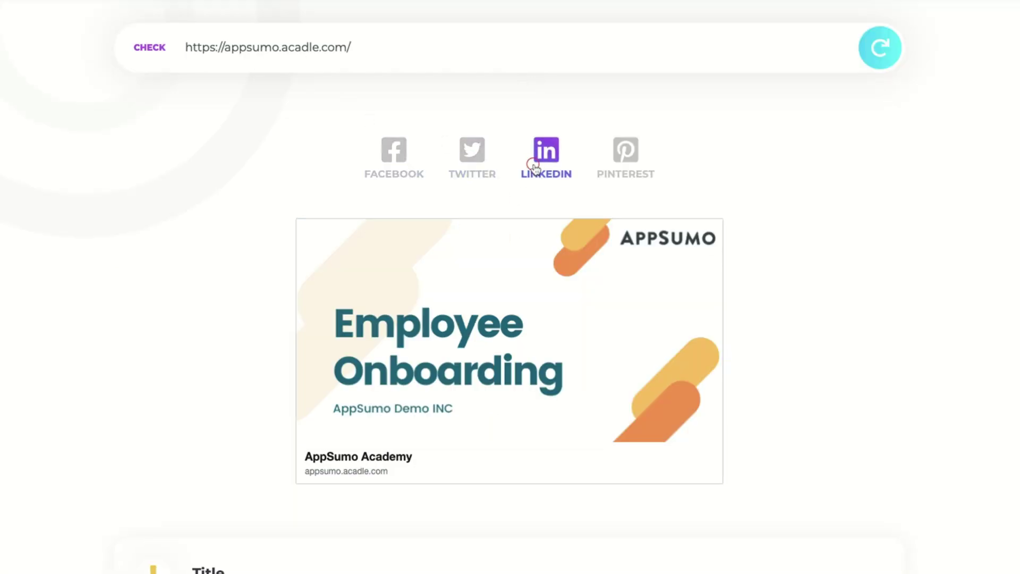
Turn on publishing for the abc.appsumo.com custom domain
click(349, 244)
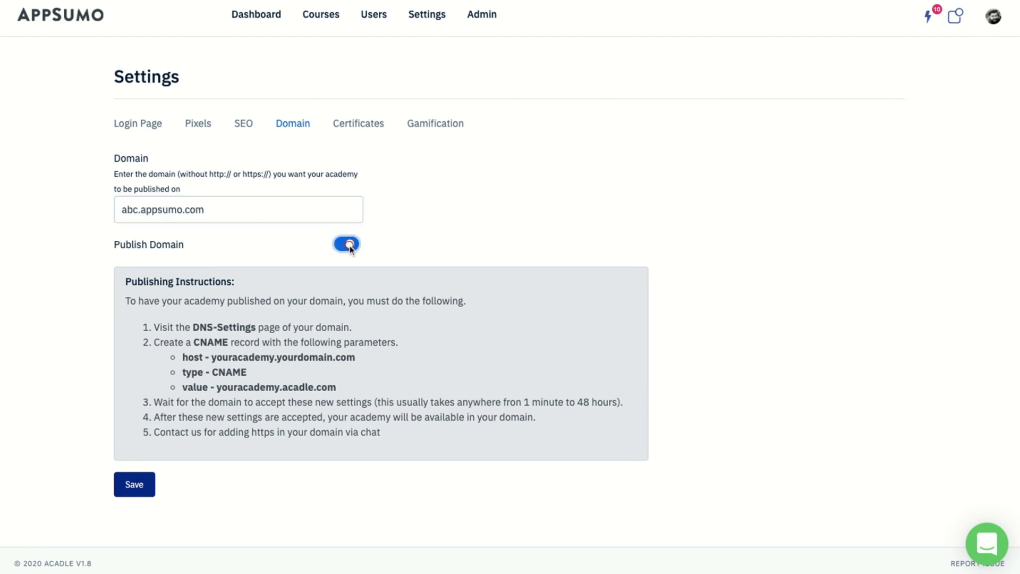
triple_click(263, 432)
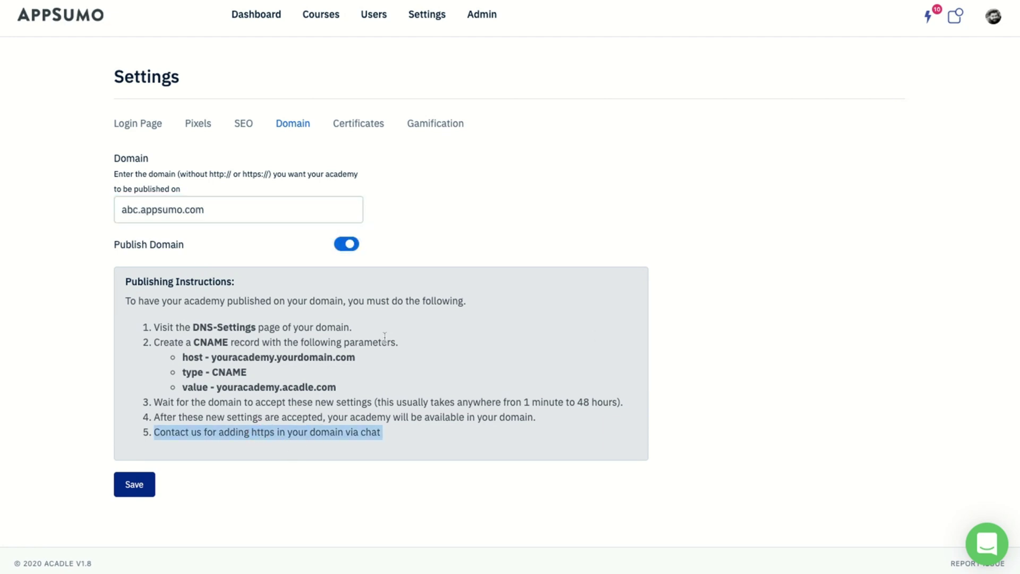
click(368, 126)
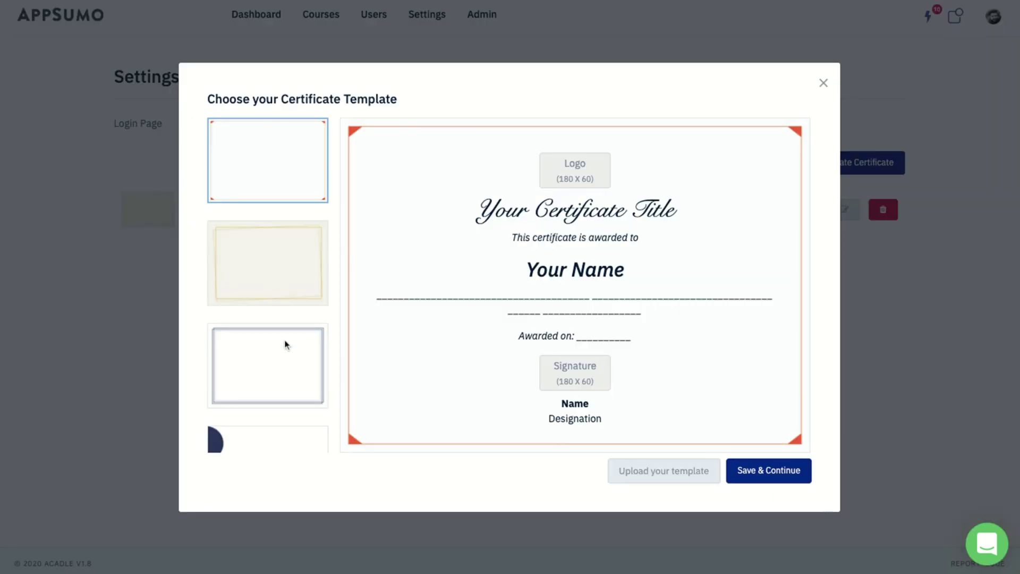
Choose the third template for the Appreciation Certificate
click(286, 345)
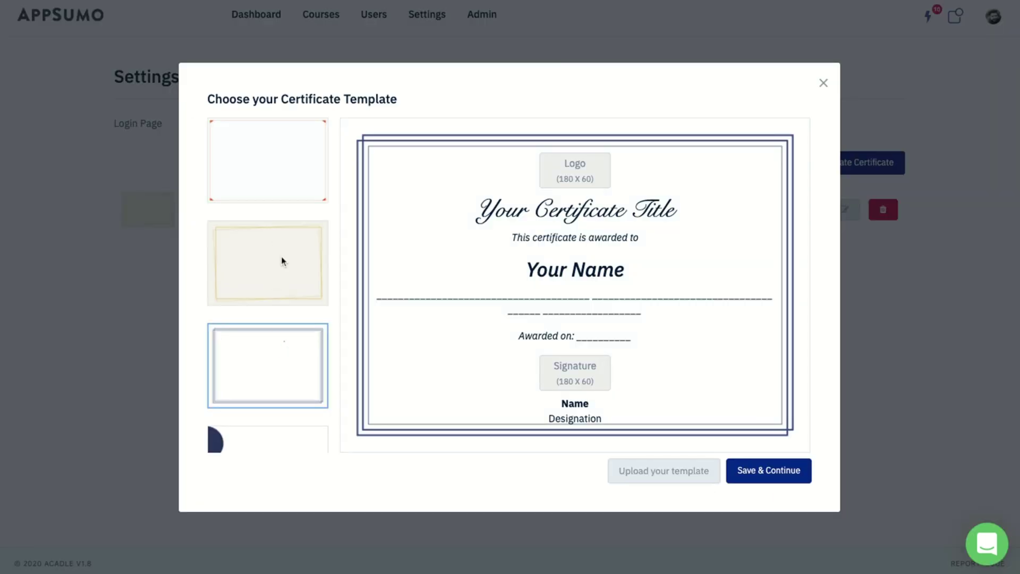
click(283, 261)
scroll(282, 260, down, 3)
click(283, 310)
scroll(282, 312, down, 3)
click(270, 269)
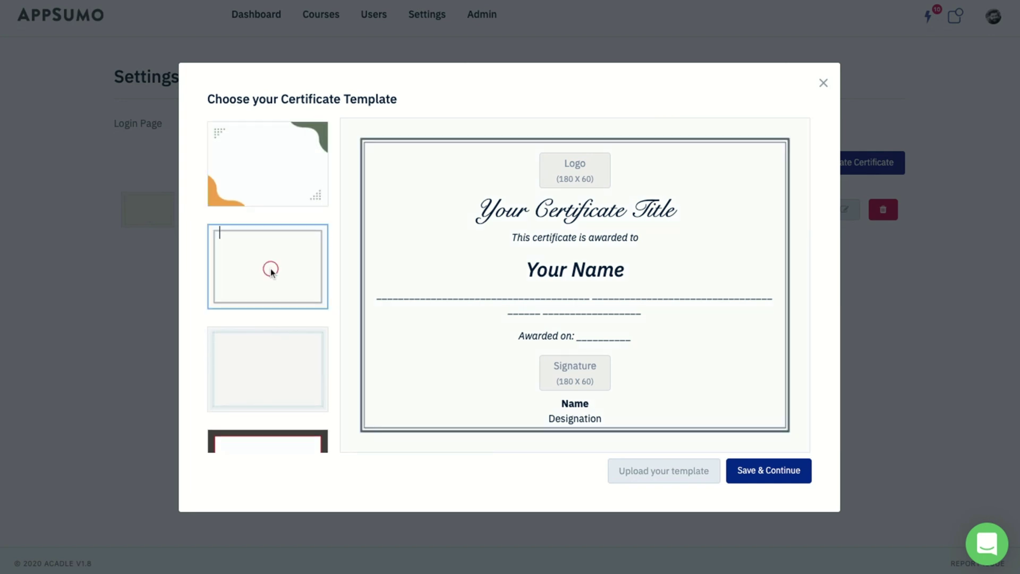
click(275, 346)
click(765, 470)
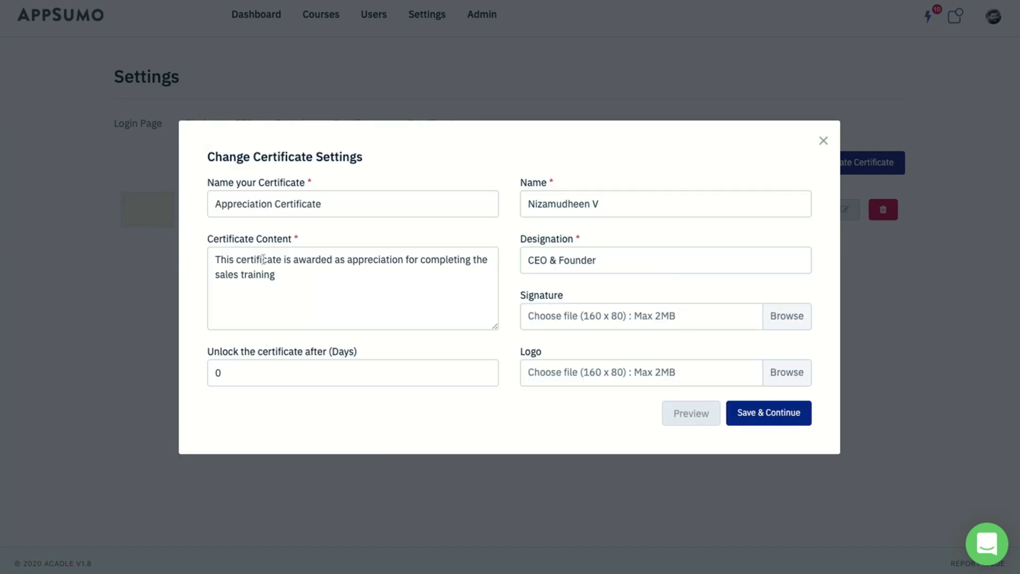
Save the certificate details and link it to This is course 2
click(241, 372)
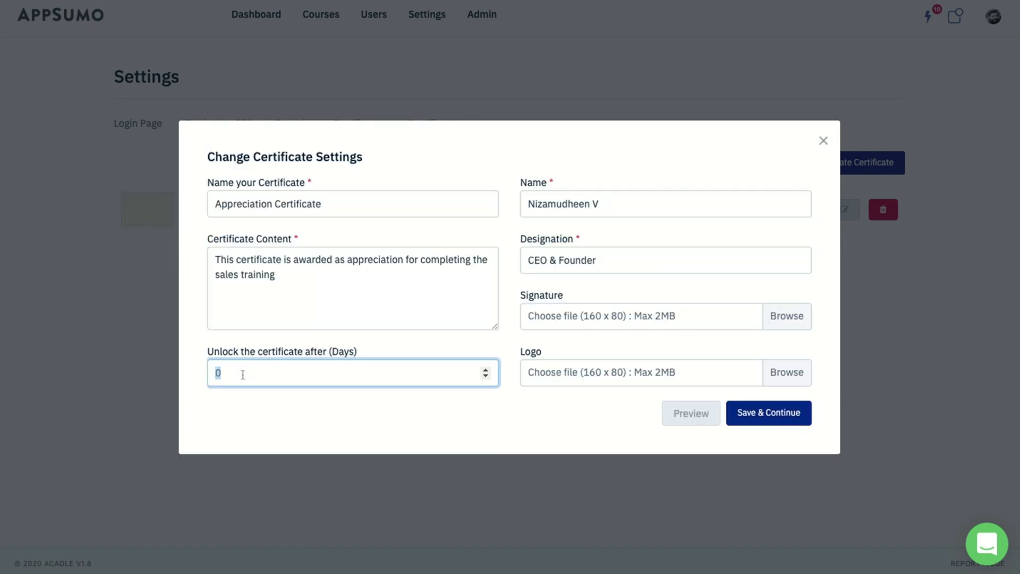
click(761, 417)
click(498, 228)
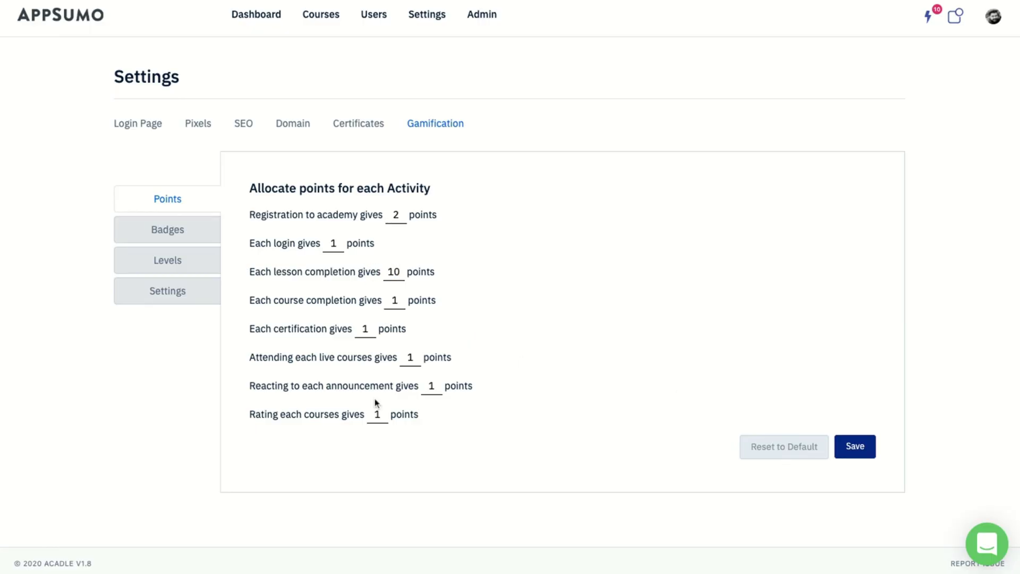
Save the activity point allocation and review the first activity badge
click(855, 447)
click(620, 266)
click(169, 231)
click(282, 269)
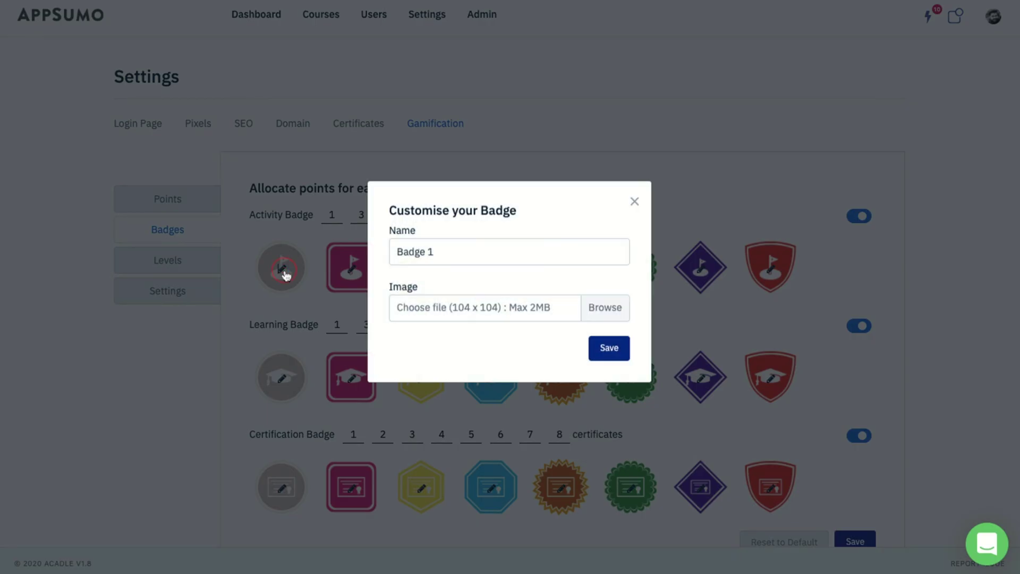
click(632, 205)
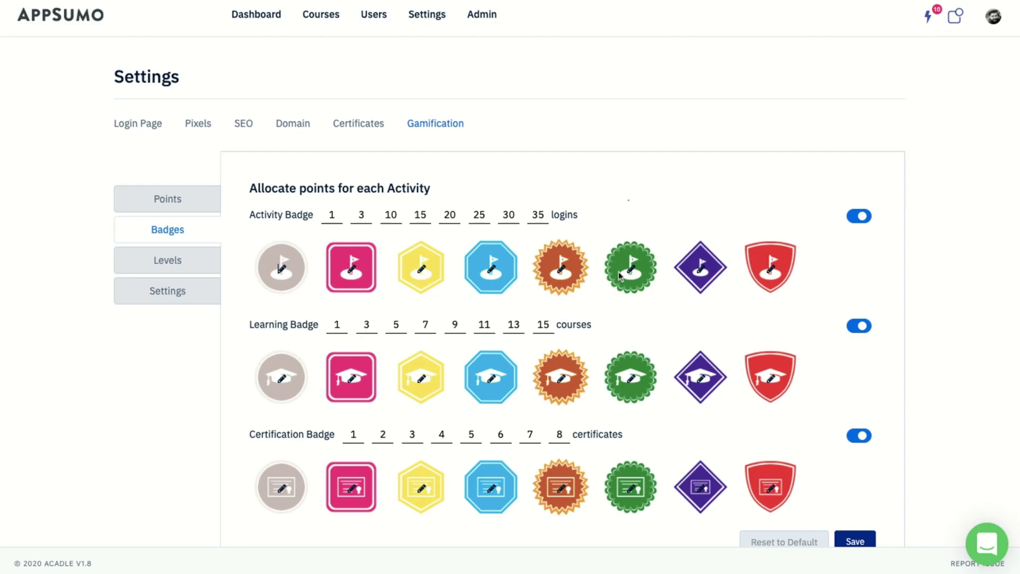
Toggle the levels and leaderboard features and set level upgrades to every 10 points
click(168, 291)
click(363, 199)
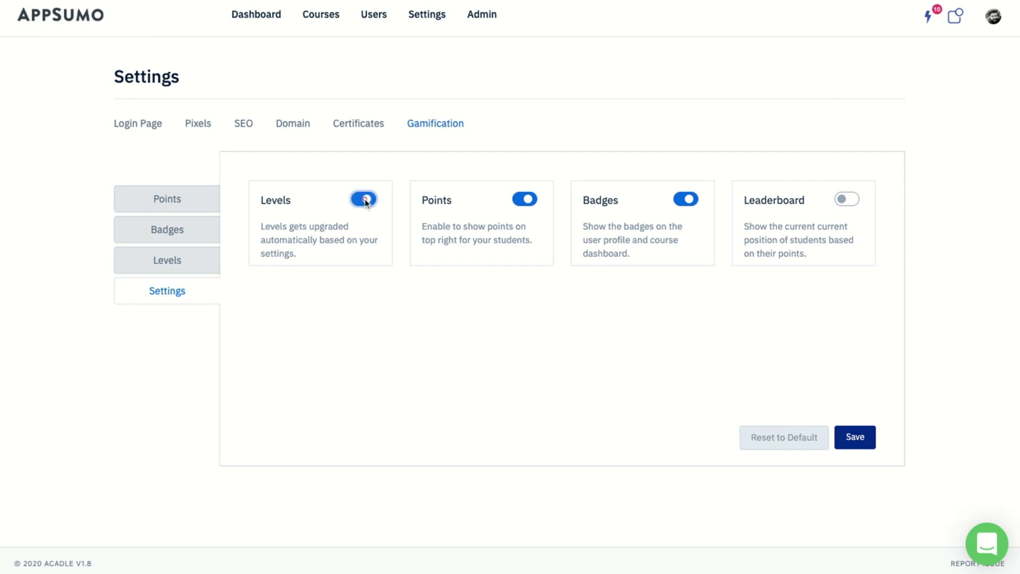
click(844, 200)
click(857, 439)
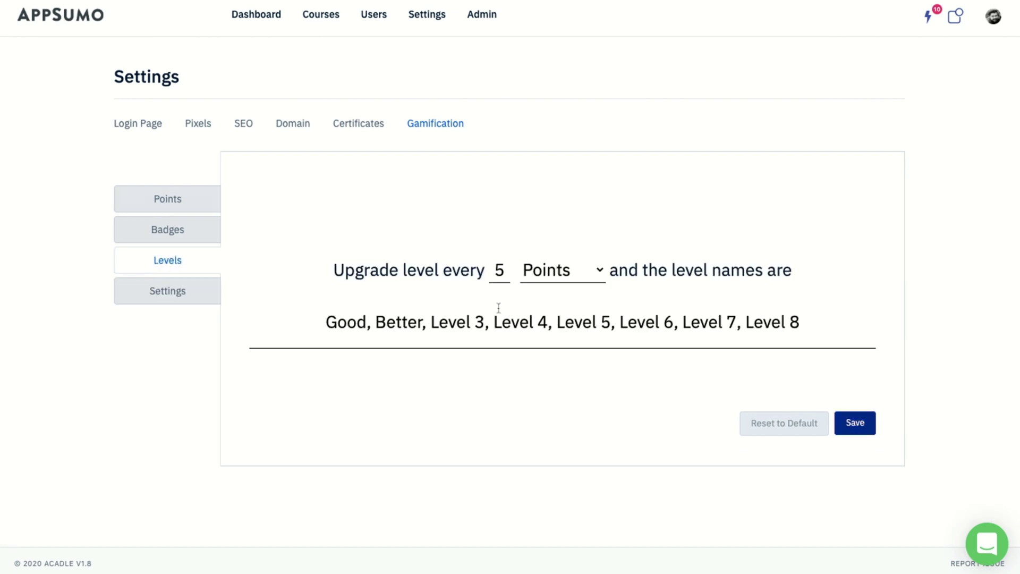
key(BackSpace)
text(10)
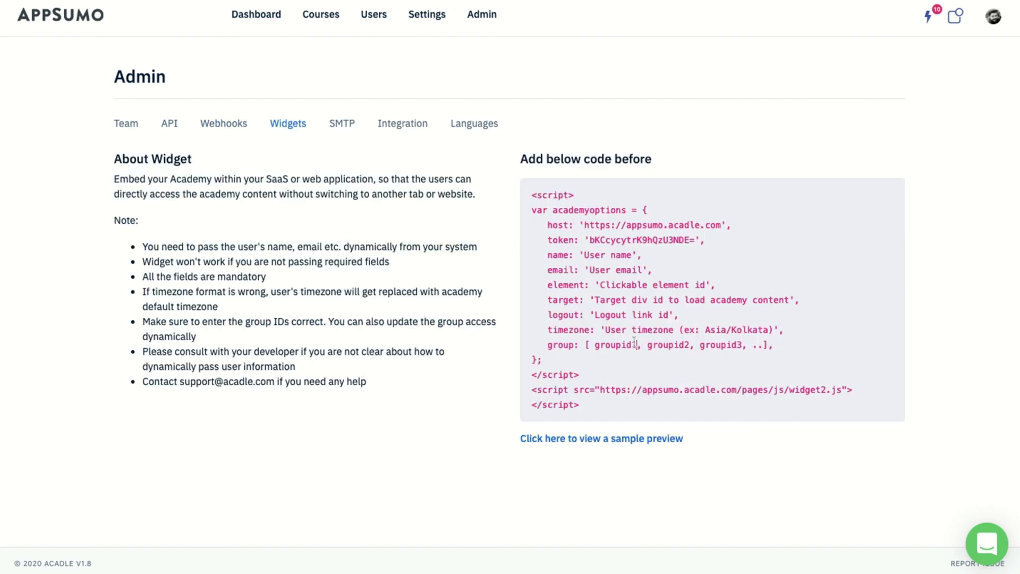
Check the widget sample, then enable mail for drip campaign Email 1
drag(634, 345, 600, 345)
click(631, 440)
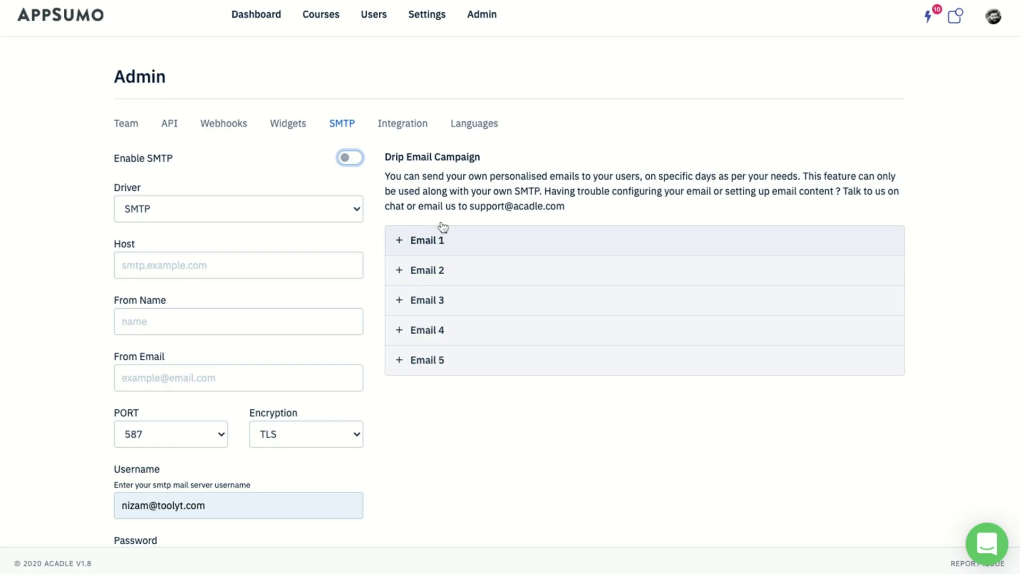
click(437, 242)
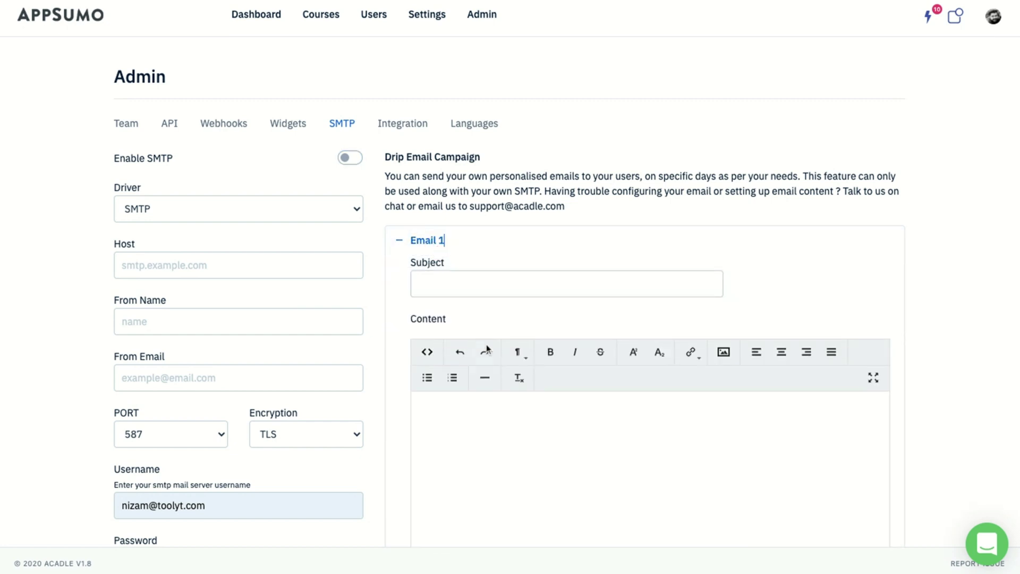
scroll(487, 349, down, 3)
click(506, 504)
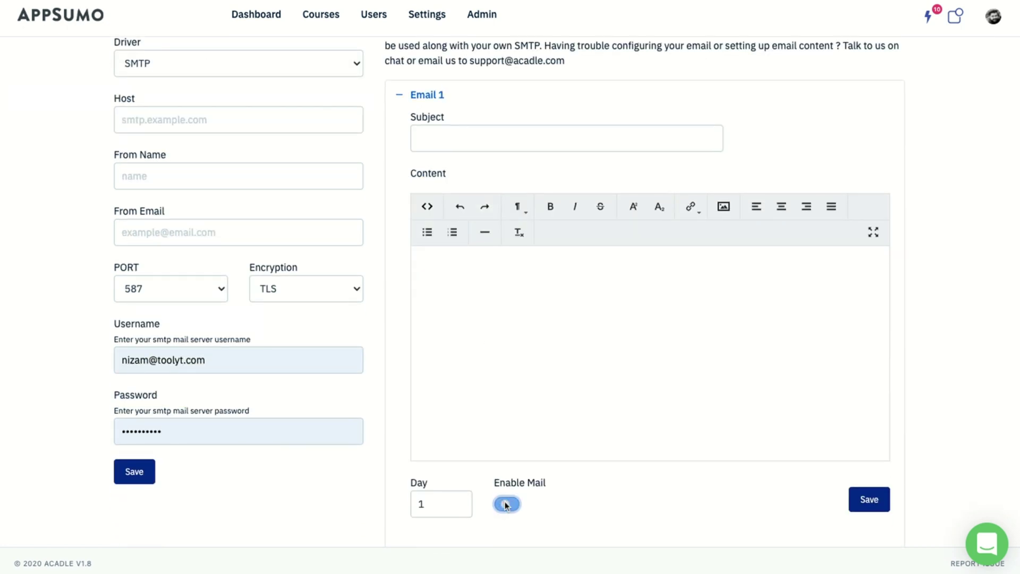
scroll(497, 221, up, 3)
click(492, 221)
scroll(467, 280, down, 1)
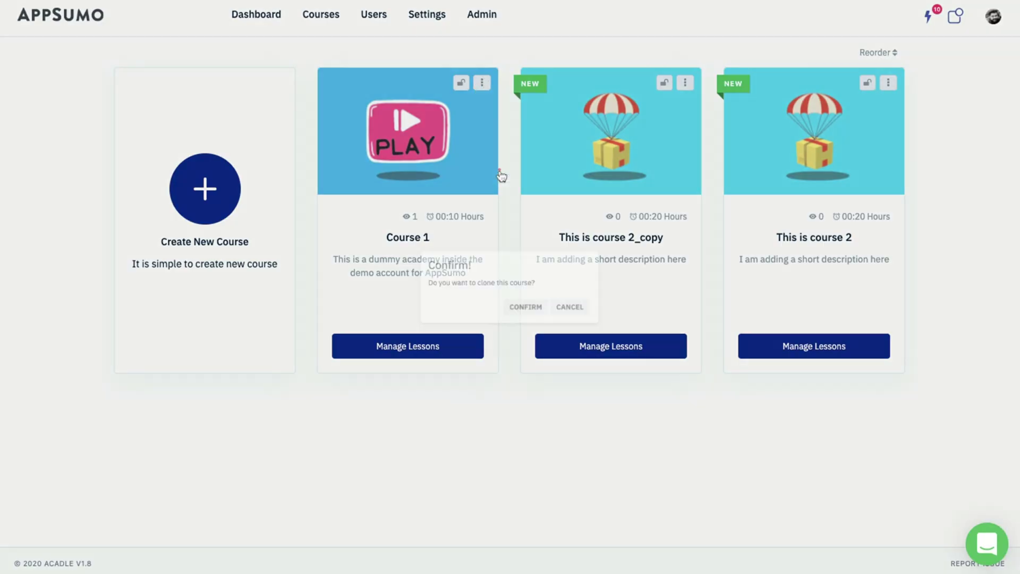
Clone Course 1 as a third-party live course scheduled to go live 19 March 2021
click(540, 315)
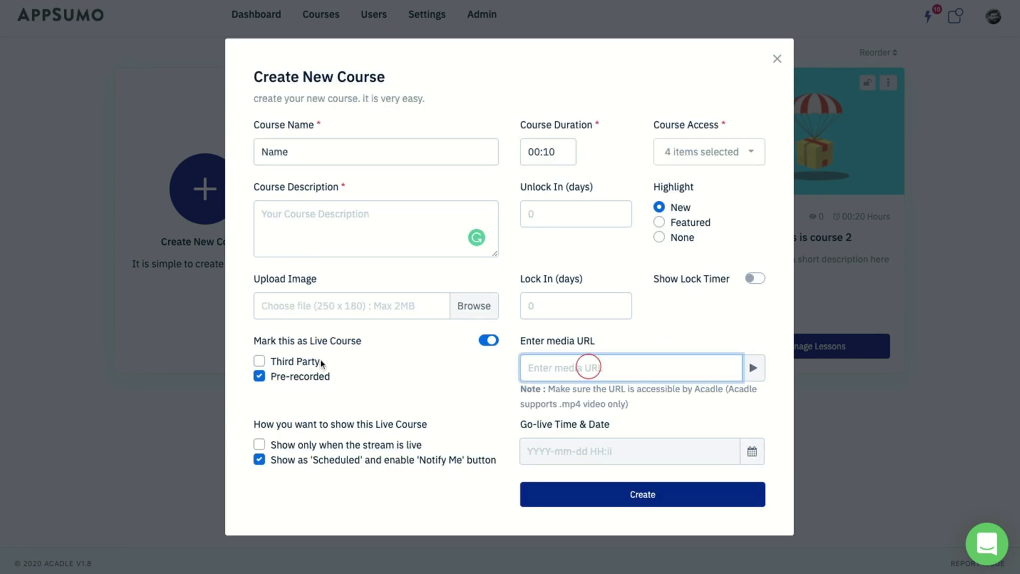
click(261, 364)
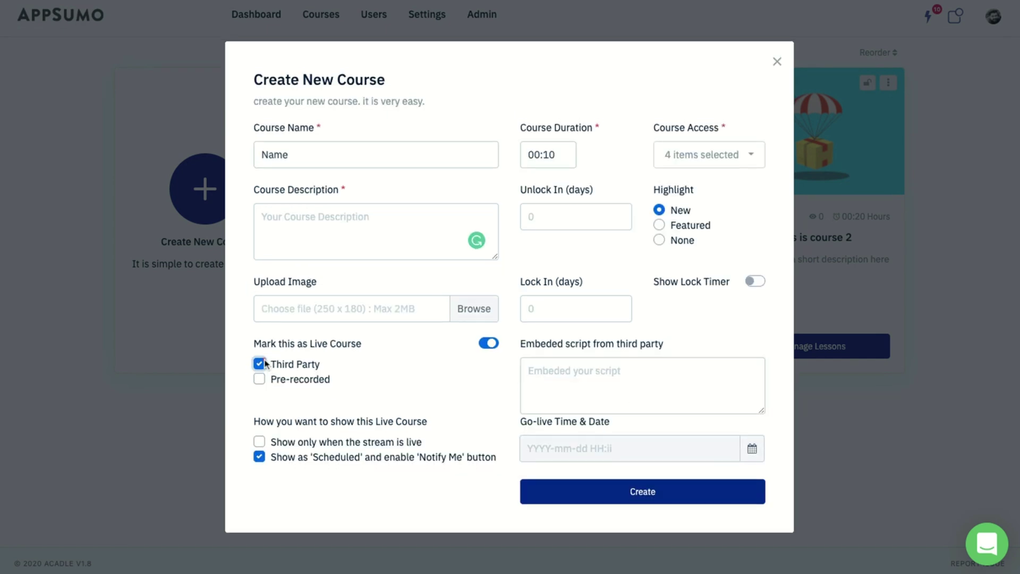
click(565, 363)
click(260, 443)
click(403, 456)
click(752, 448)
click(847, 538)
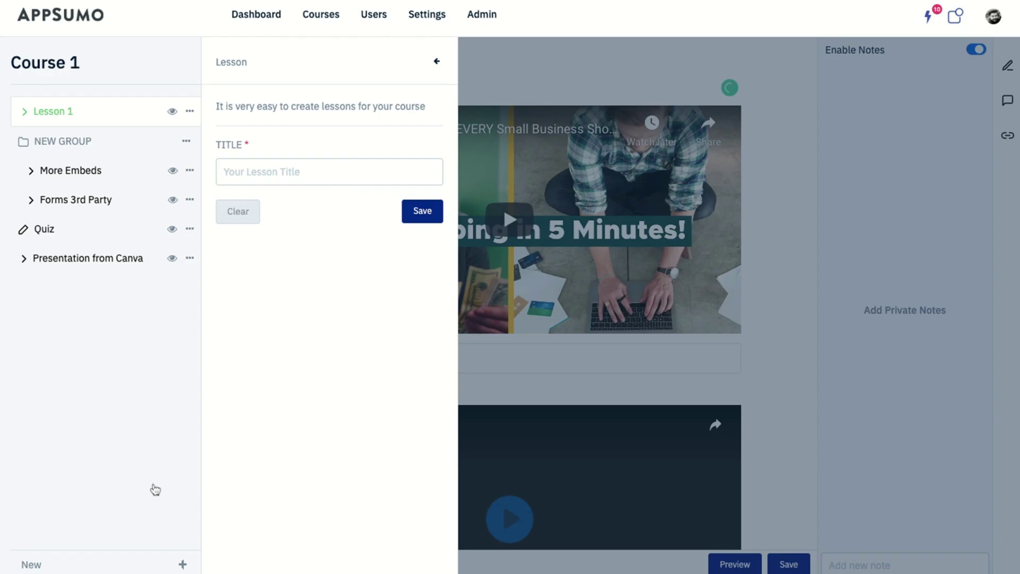
Add a lesson titled 'New lesson' to Course 1 and preview it
click(276, 178)
text(New lesson)
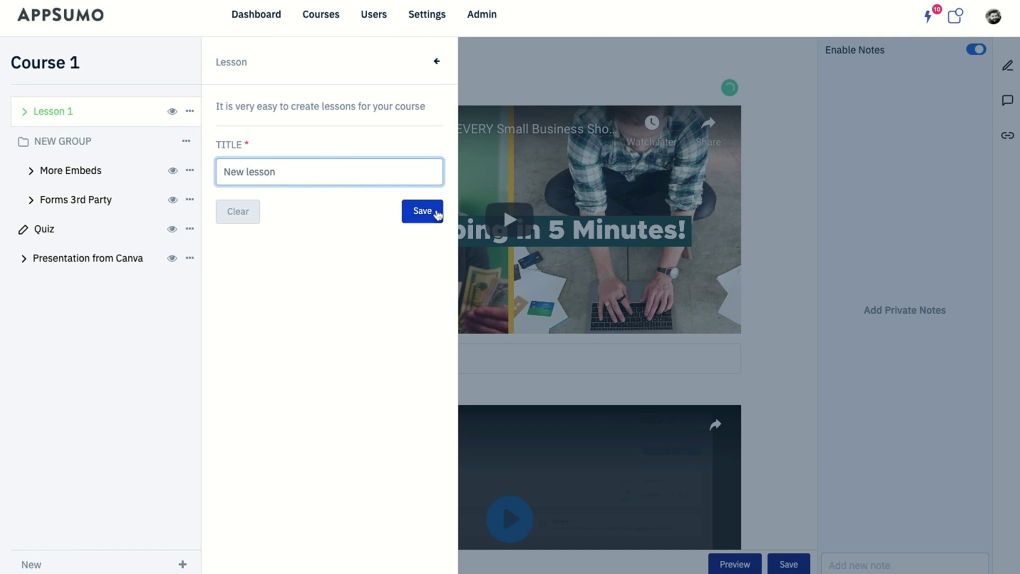
click(435, 214)
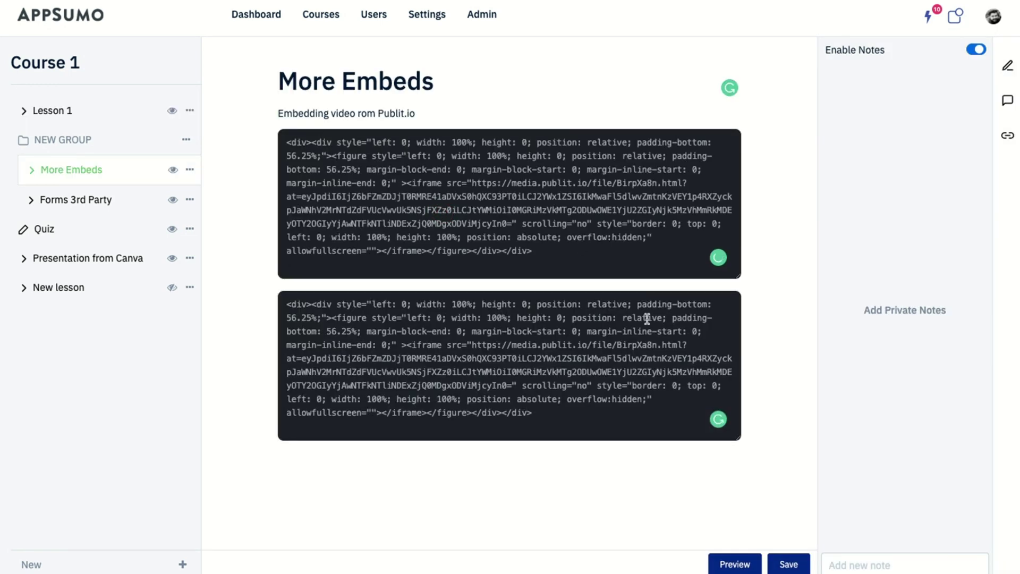
click(735, 564)
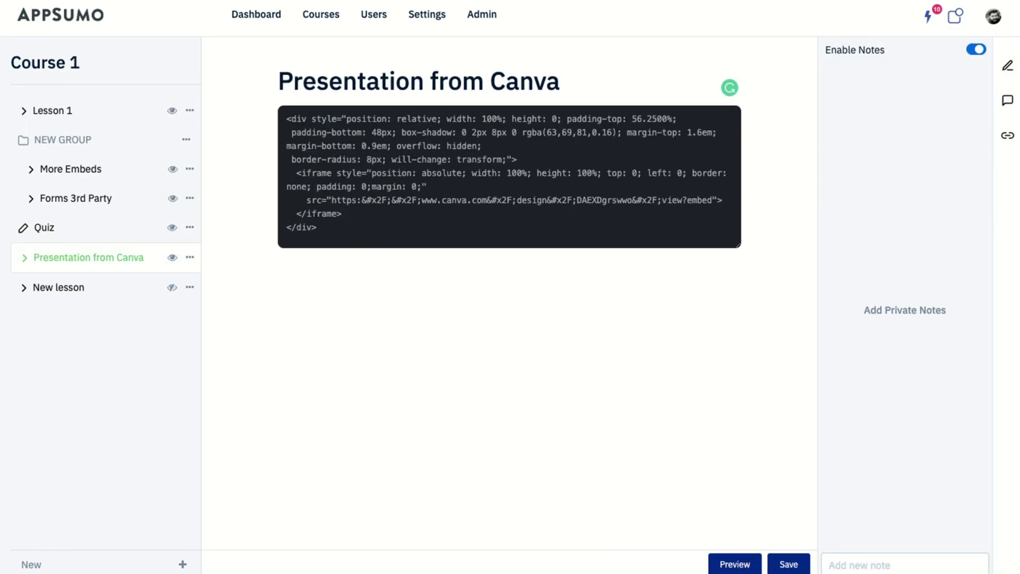
Add a google.com bookmark to Lesson 1 and begin a What's New post
key(Return)
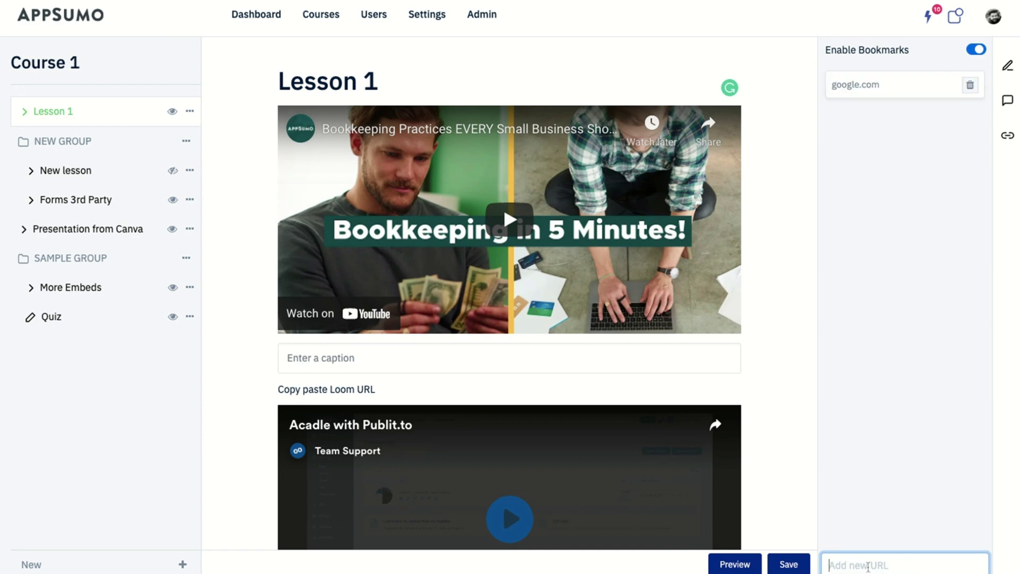
click(867, 567)
text(htt)
click(867, 70)
text(New)
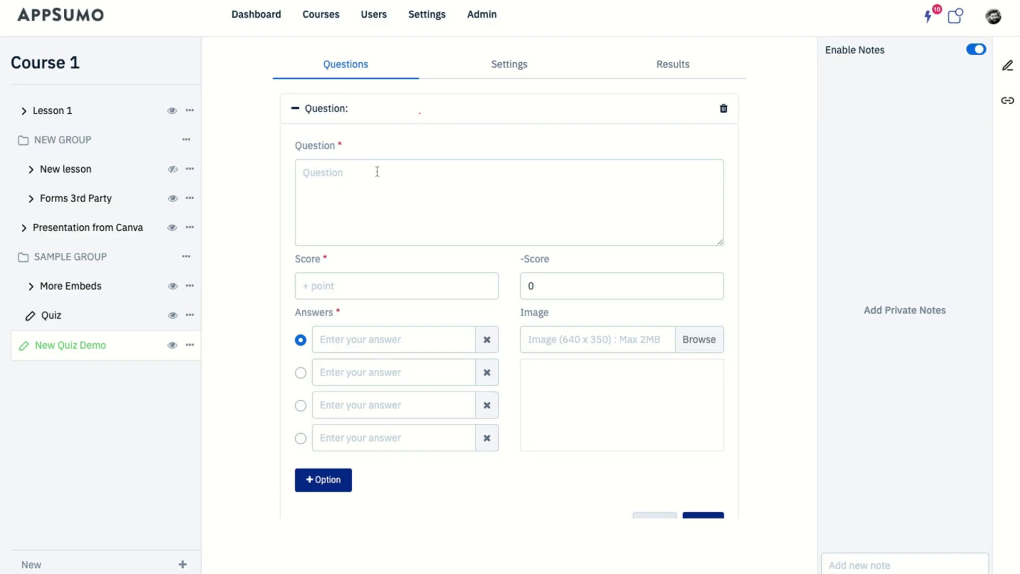
Write the New Quiz Demo's first question with a score of 10
click(376, 171)
text(My Furst Qustion)
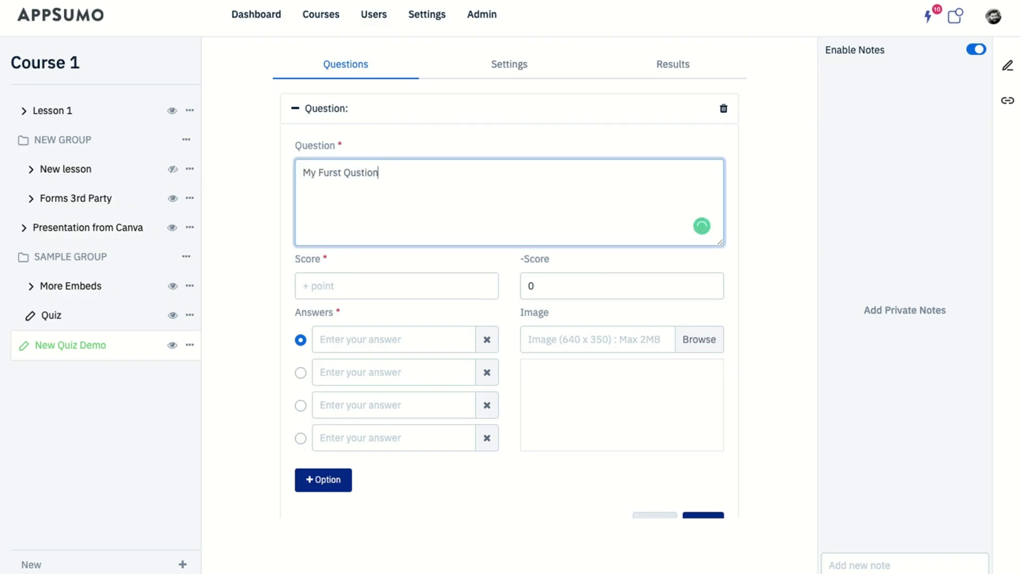
key(Tab)
text(10)
key(Tab)
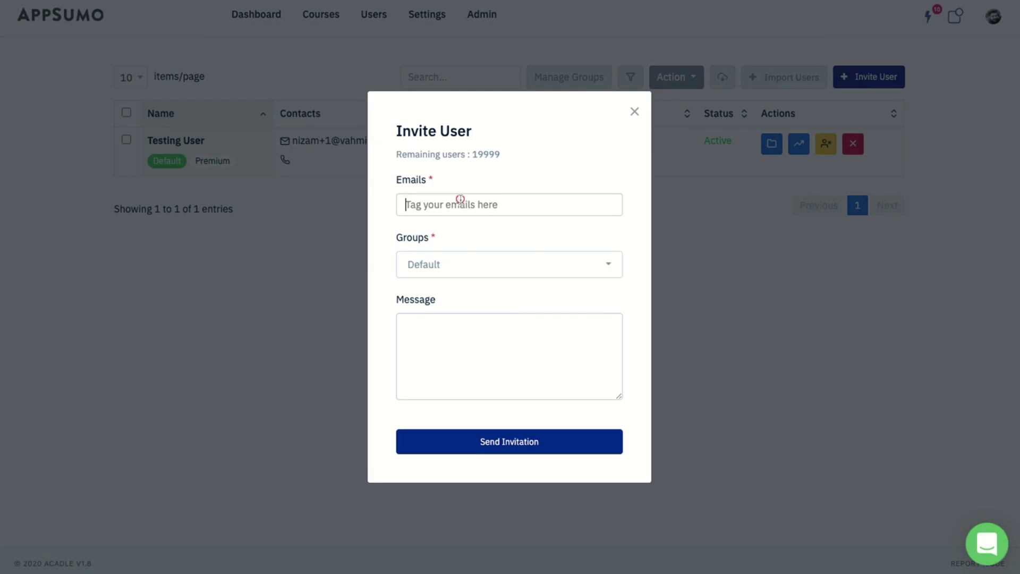
Enter the test email address as an invitee tag in Invite User
text(email@email.com)
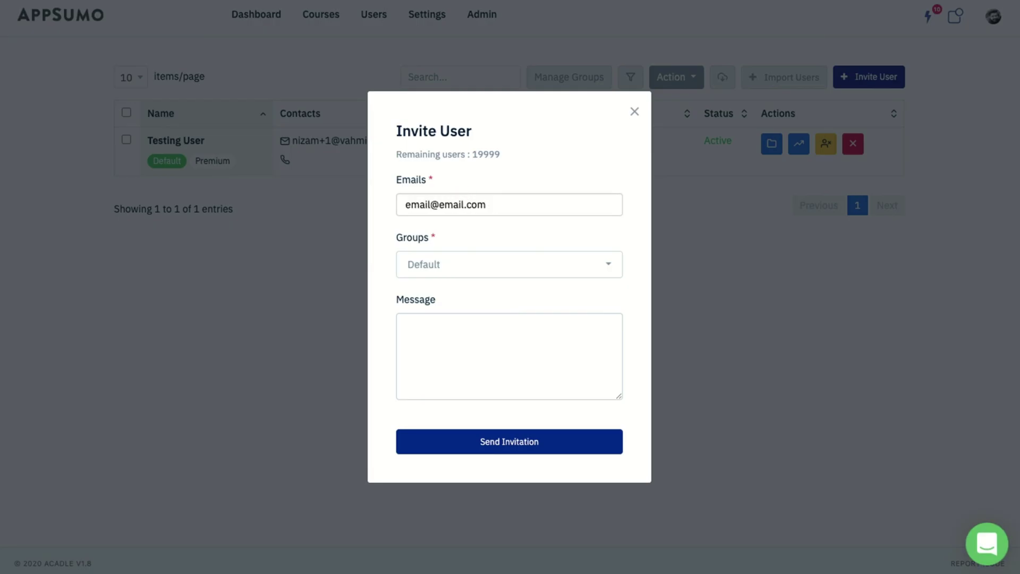
key(Return)
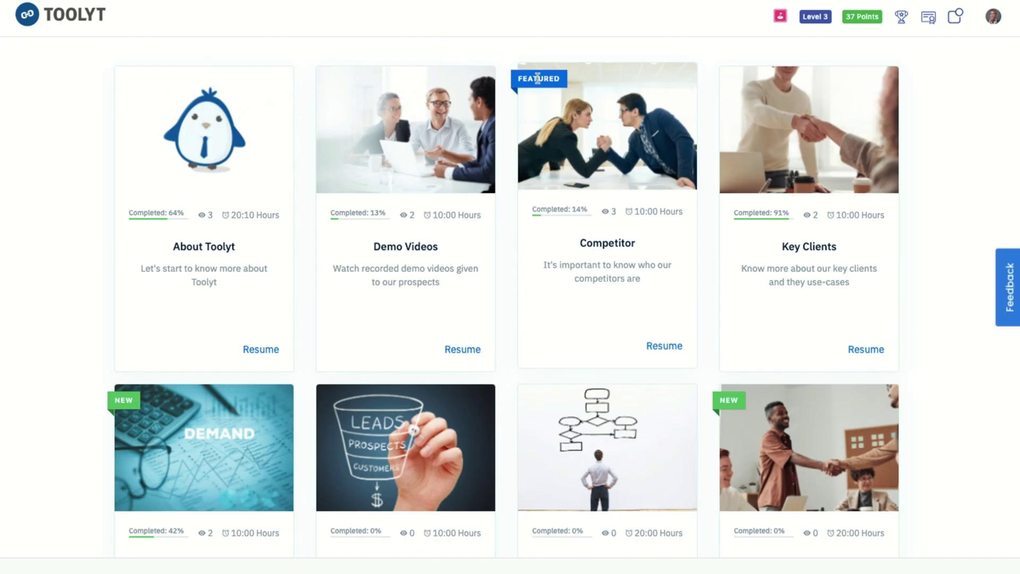
View the learner's certificate progress, its module list, and the points leaderboard
click(929, 17)
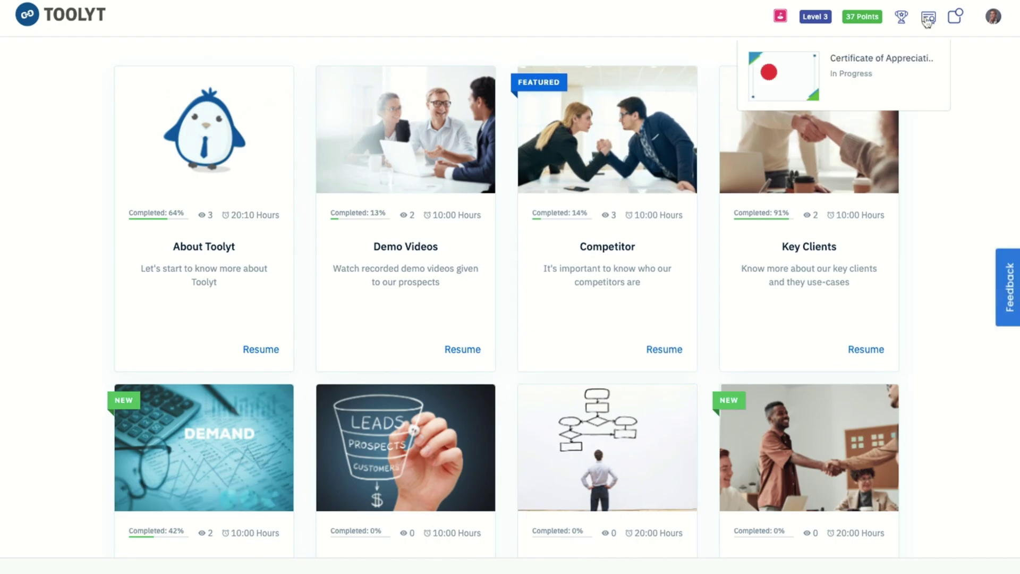
click(885, 78)
scroll(884, 223, down, 1)
click(902, 16)
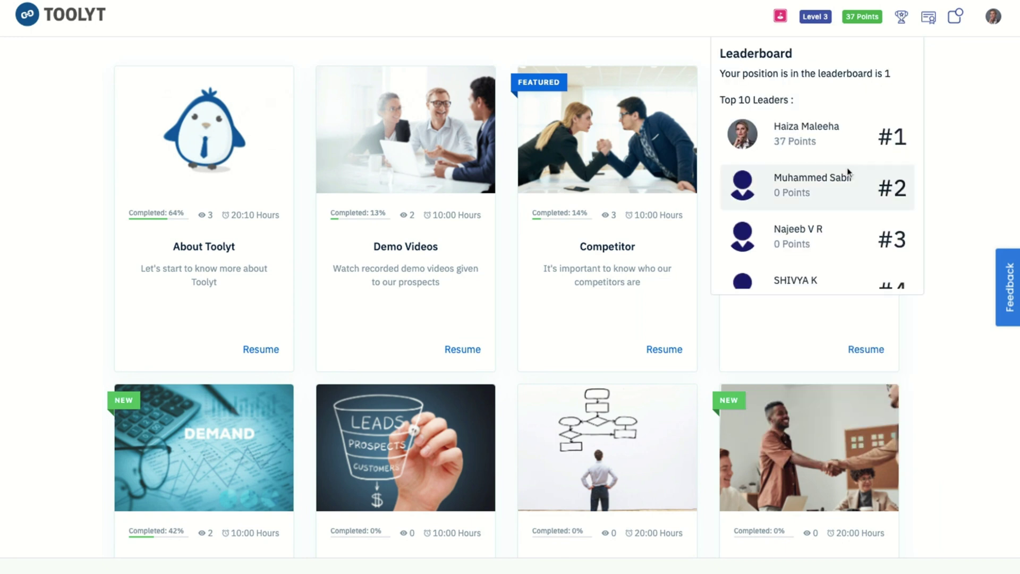
scroll(849, 173, up, 1)
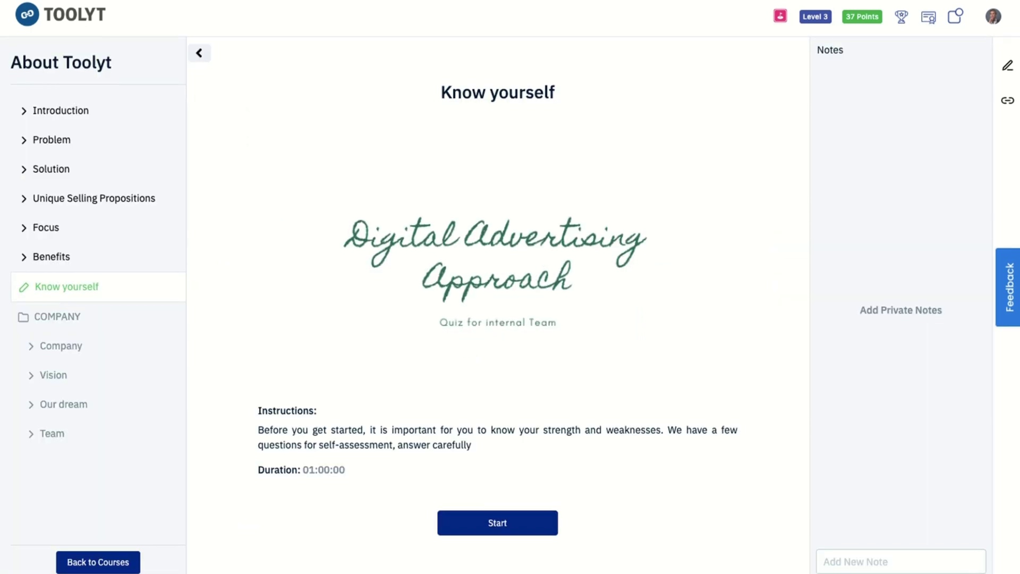
Start the Know yourself quiz, advance to Question 2, and save a private note
click(502, 524)
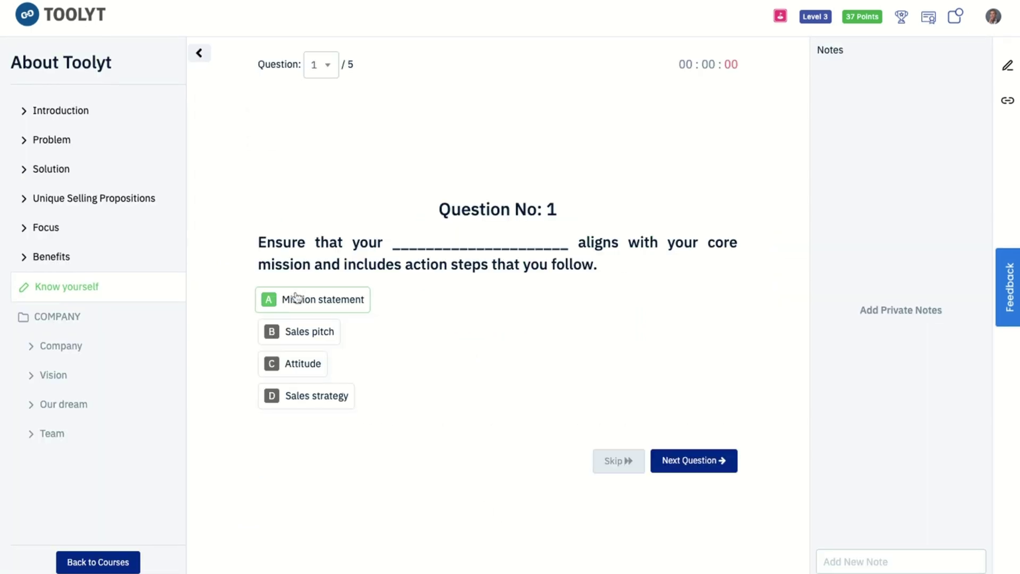
click(708, 472)
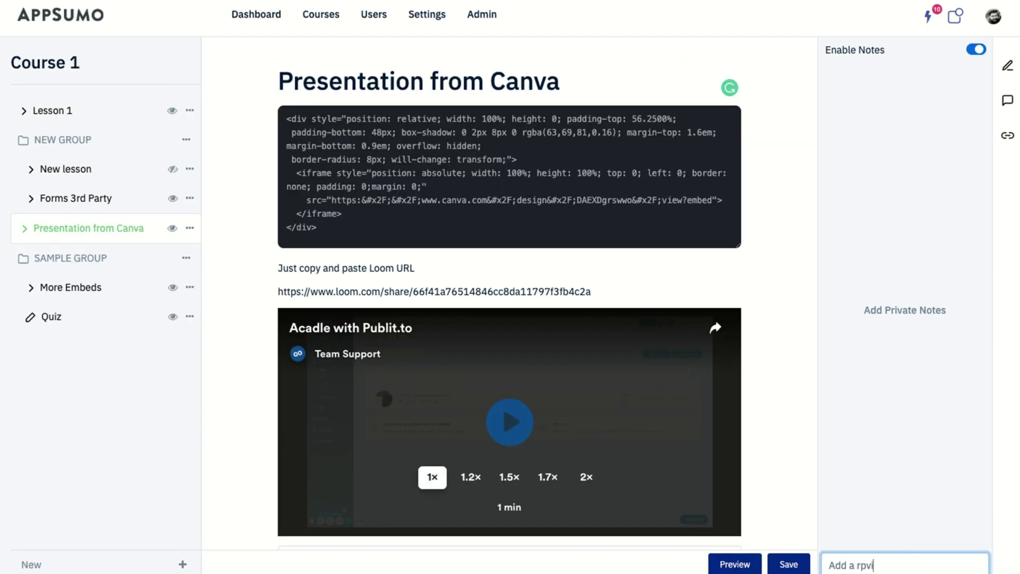
key(Return)
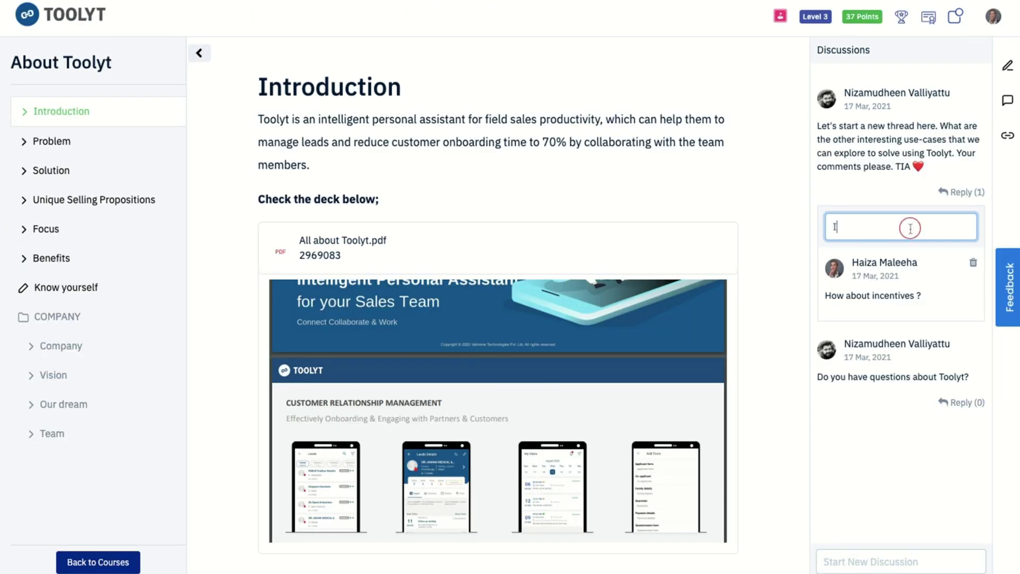